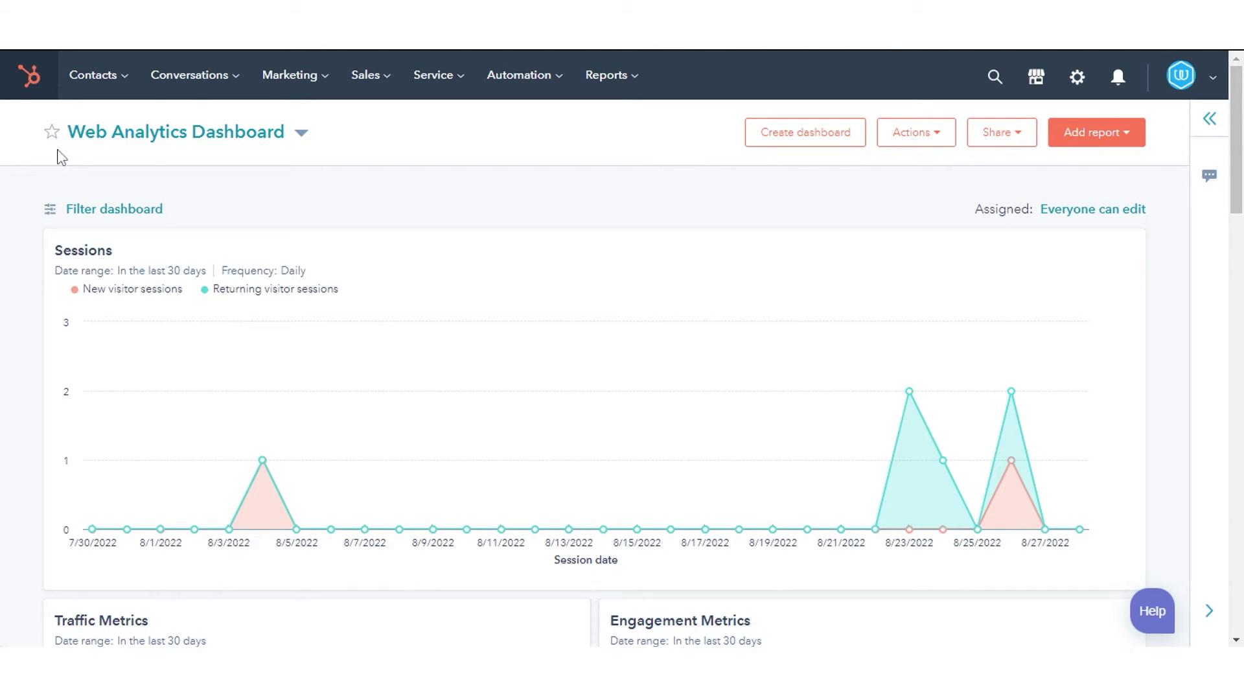
Go to Marketing > Lead Capture > Forms and scroll through the 204 forms' views and submissions
left_click(303, 90)
mouse_move(311, 414)
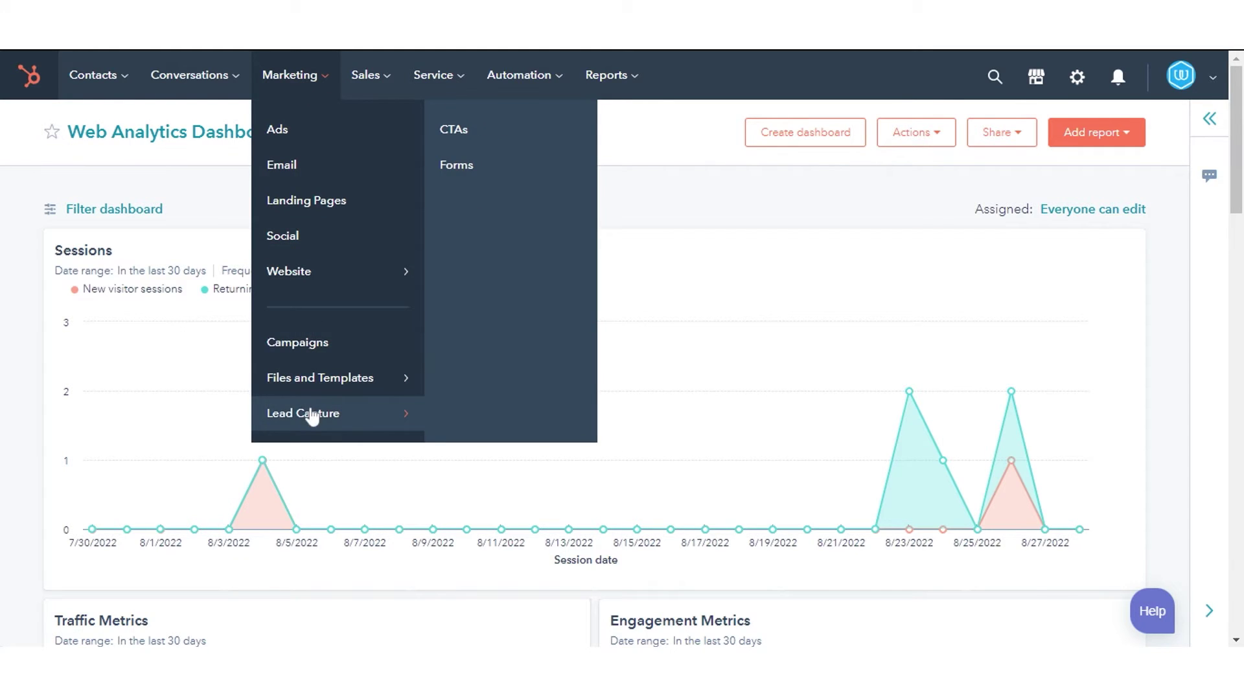
left_click(458, 166)
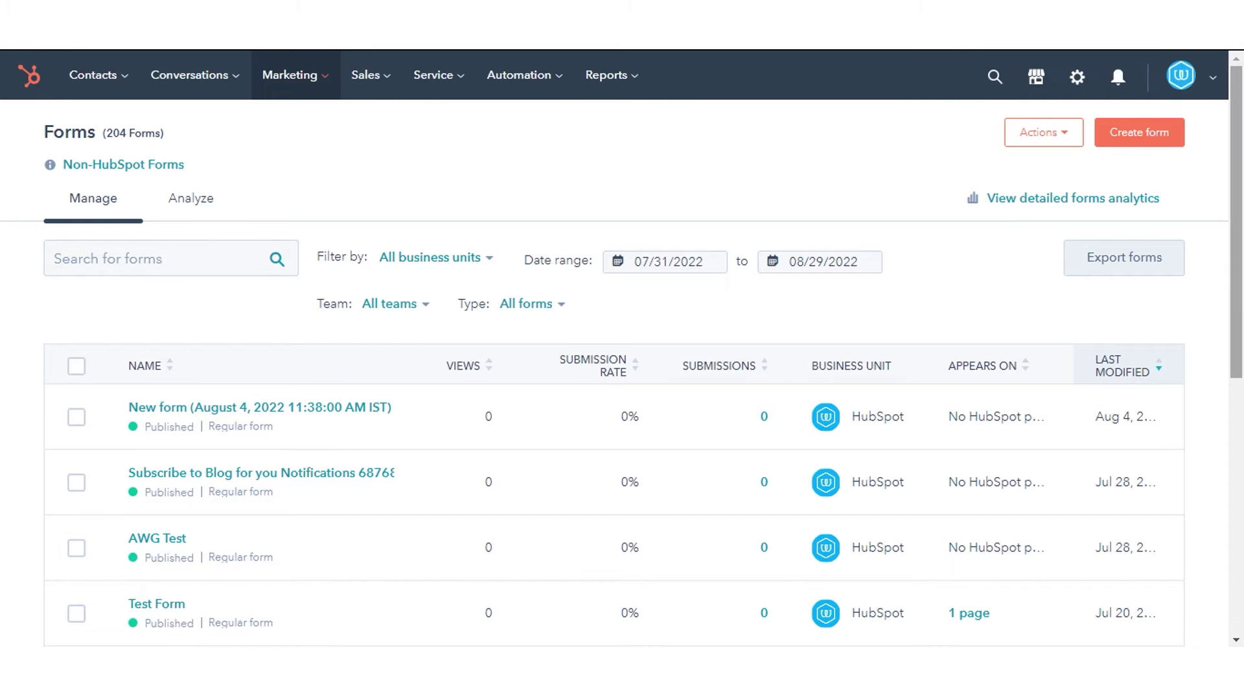
scroll(622, 350, "down", 1)
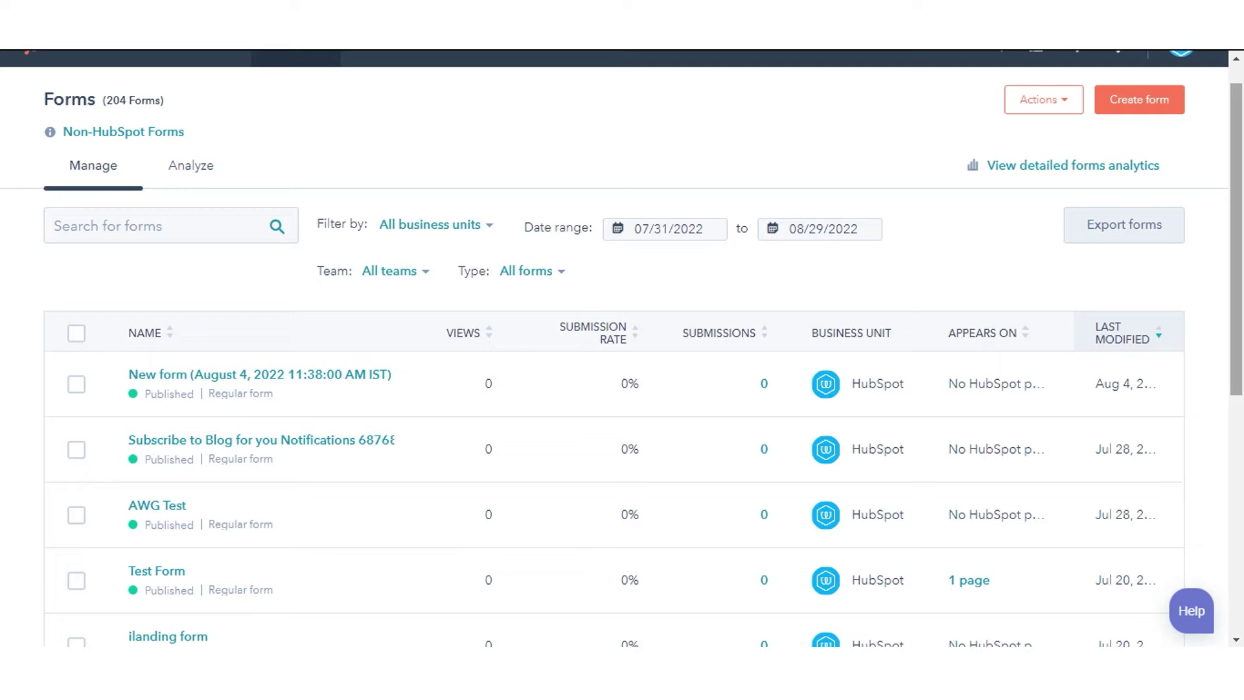
scroll(622, 350, "down", 2)
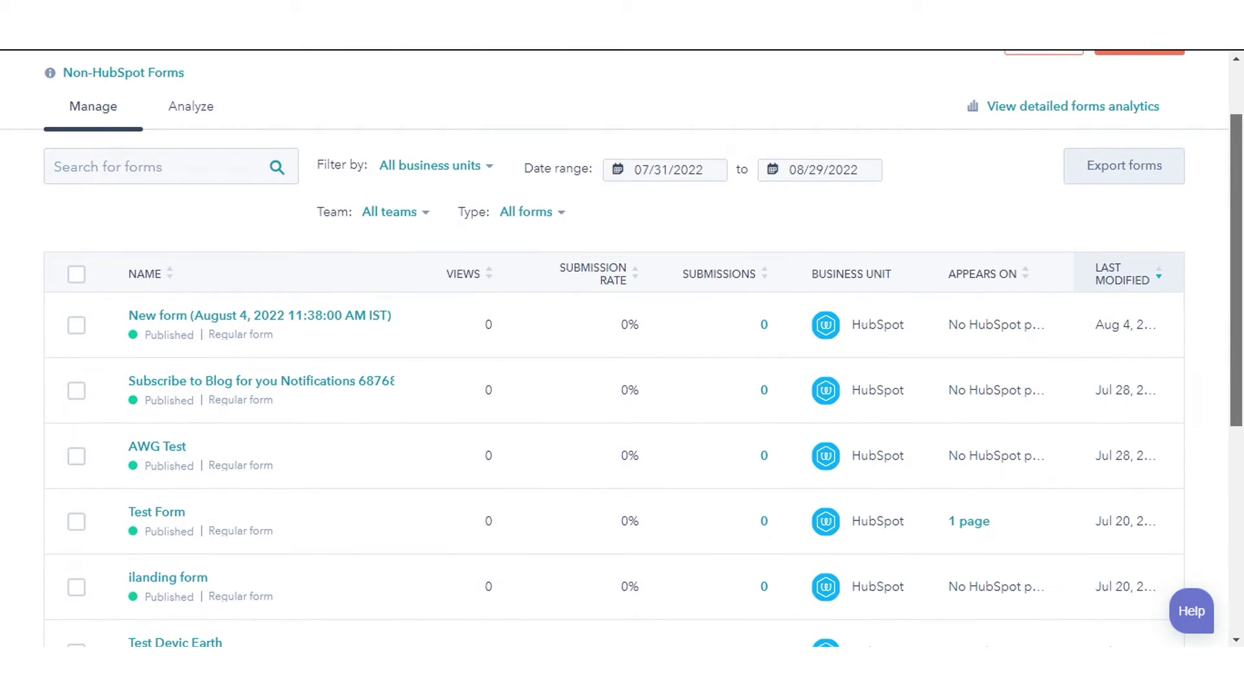
scroll(623, 350, "down", 5)
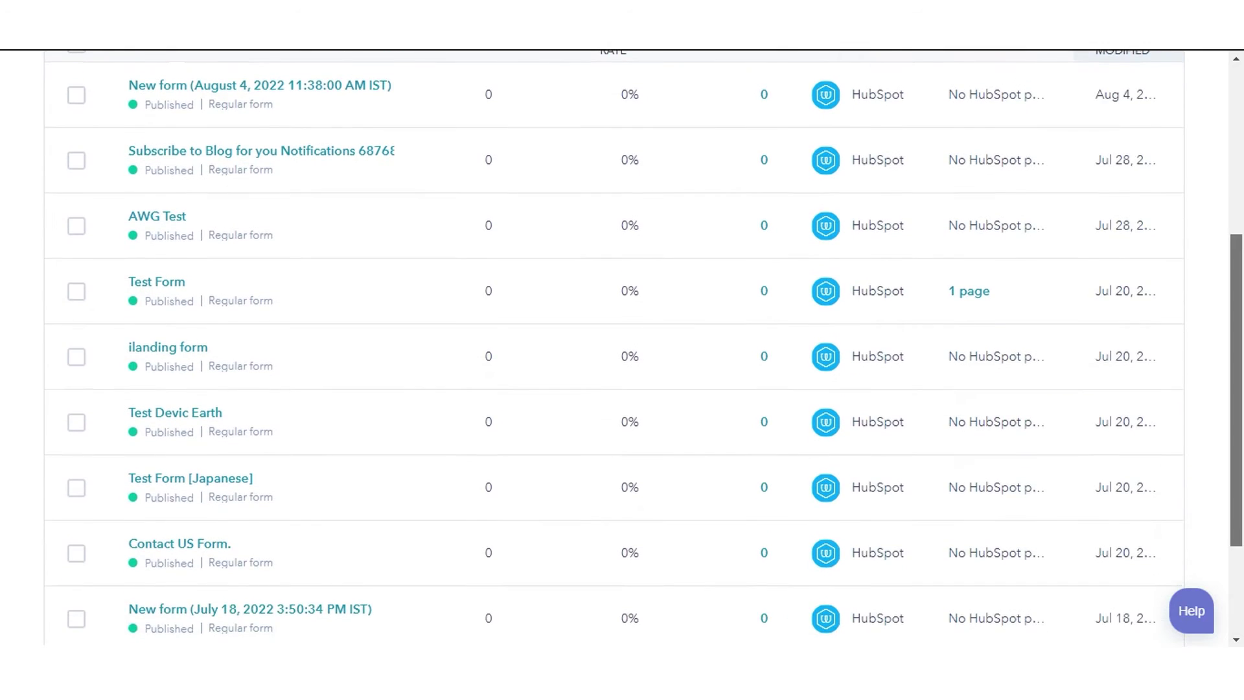
scroll(622, 350, "down", 3)
scroll(635, 224, "up", 8)
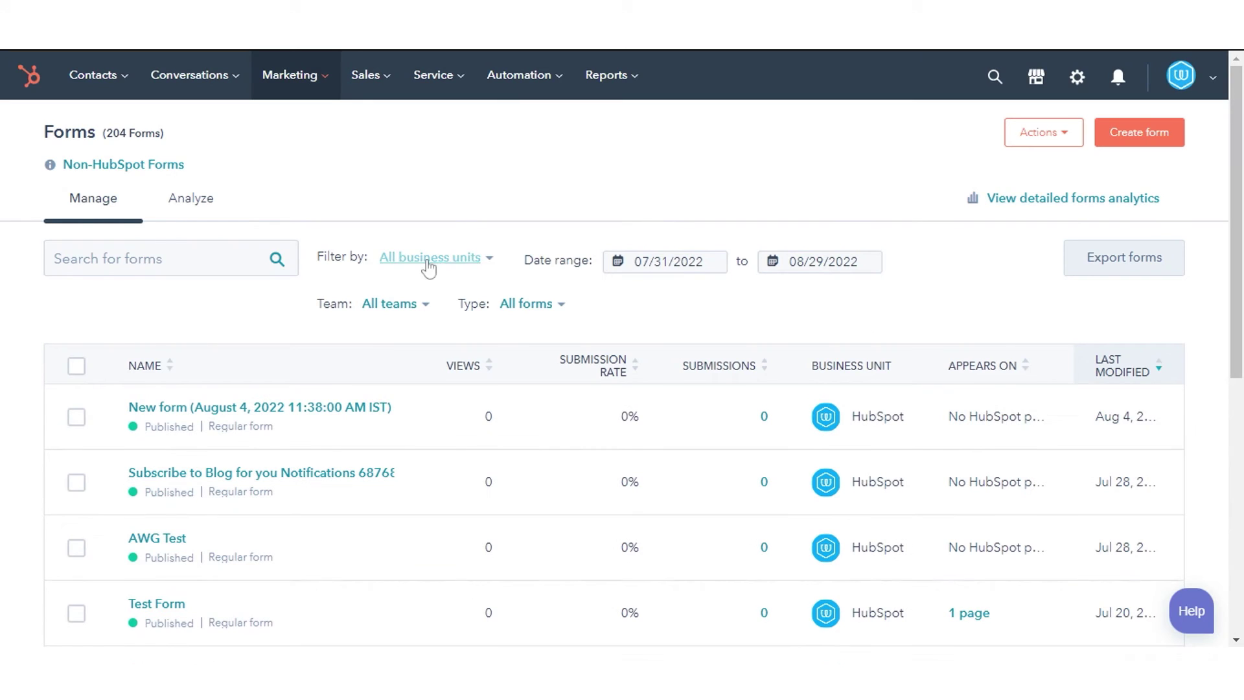
left_click(428, 263)
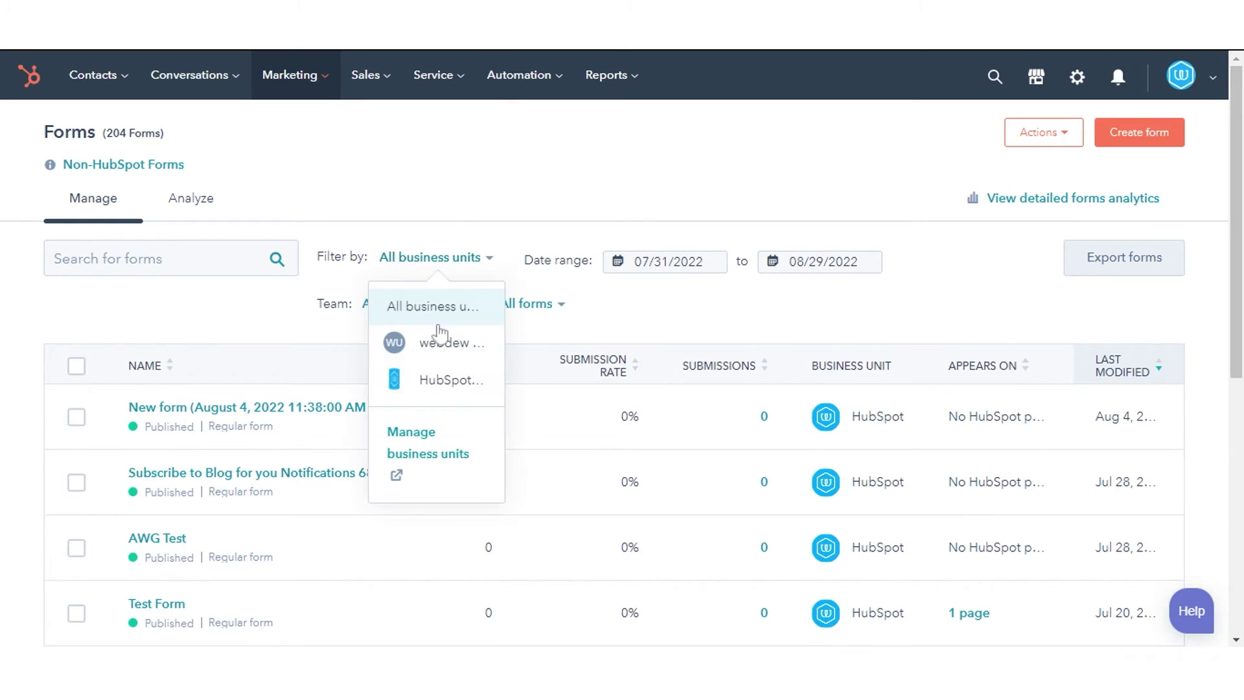
left_click(648, 261)
left_click(393, 304)
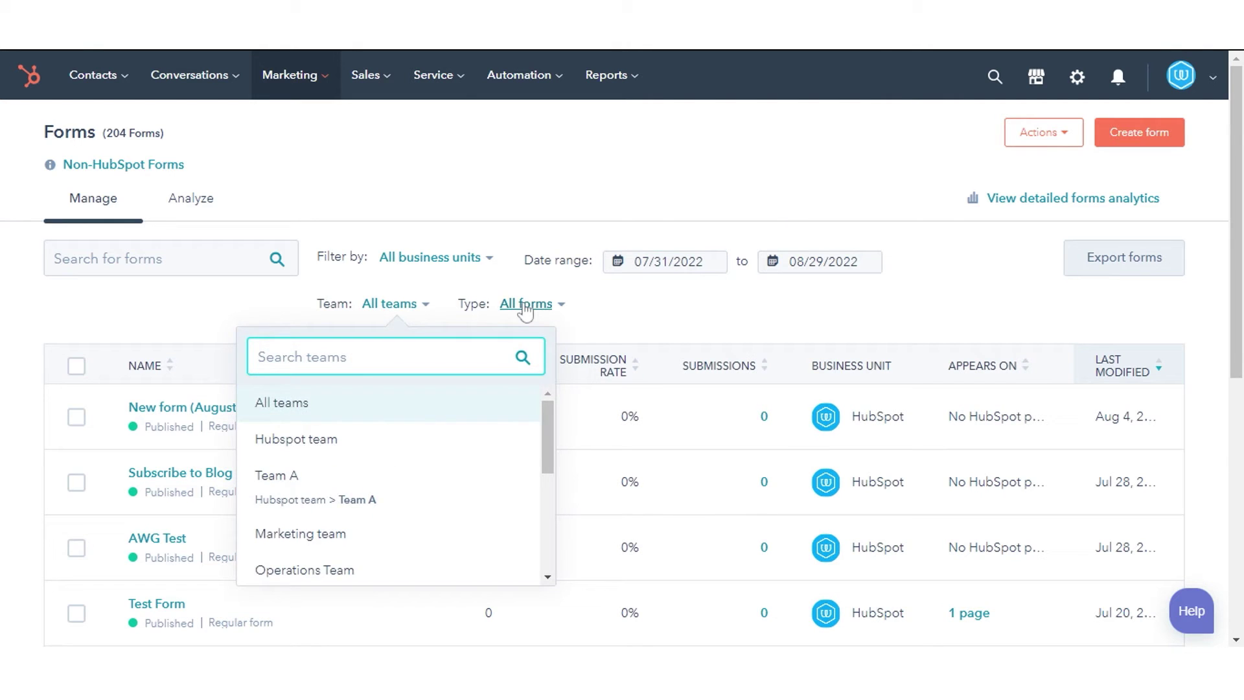
left_click(528, 303)
left_click(460, 185)
scroll(935, 173, "down", 2)
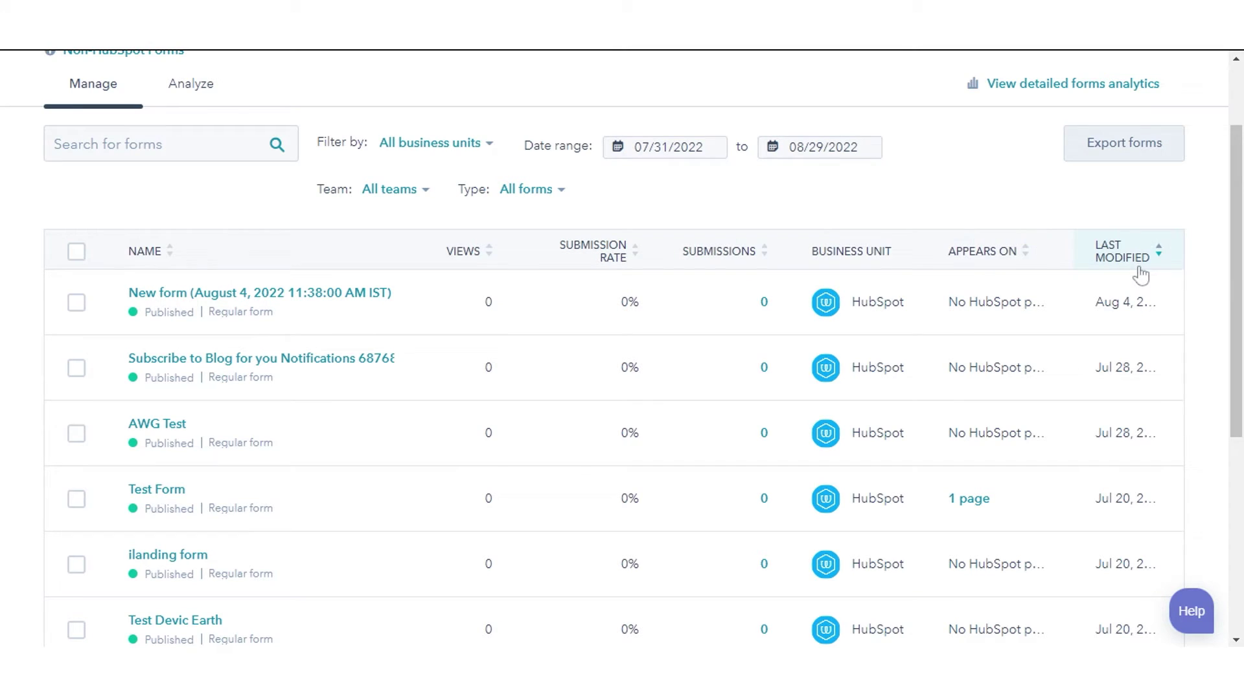
scroll(1141, 276, "down", 2)
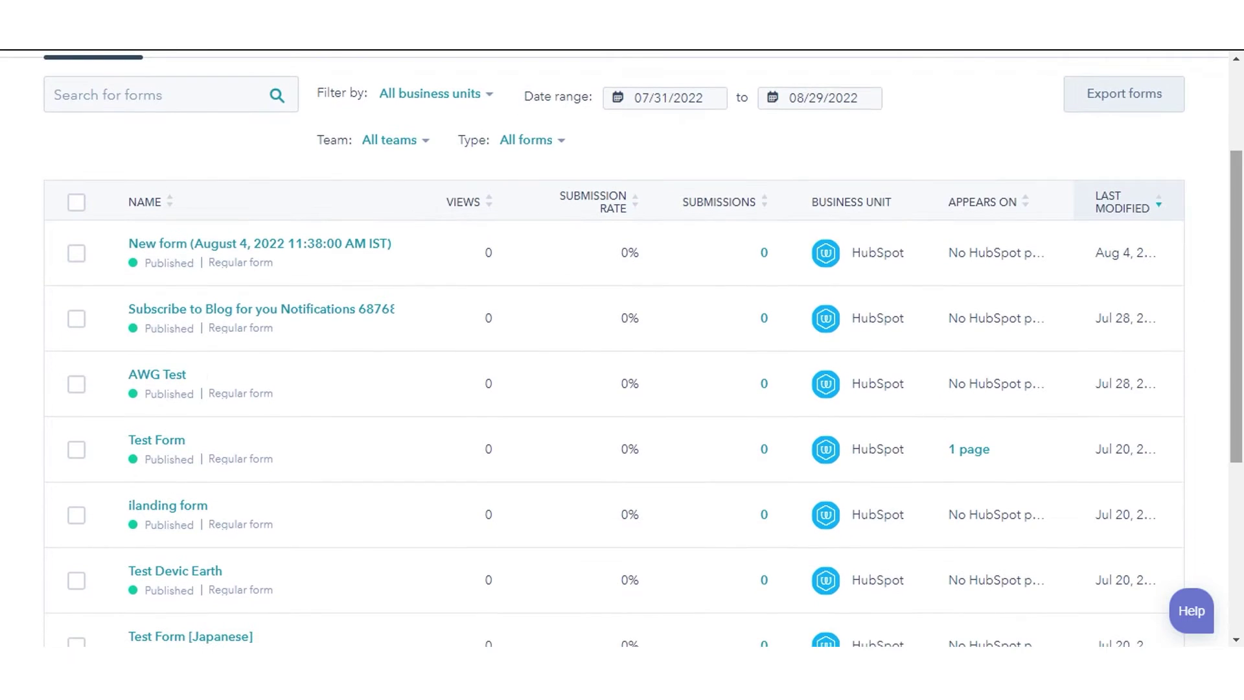
mouse_move(612, 315)
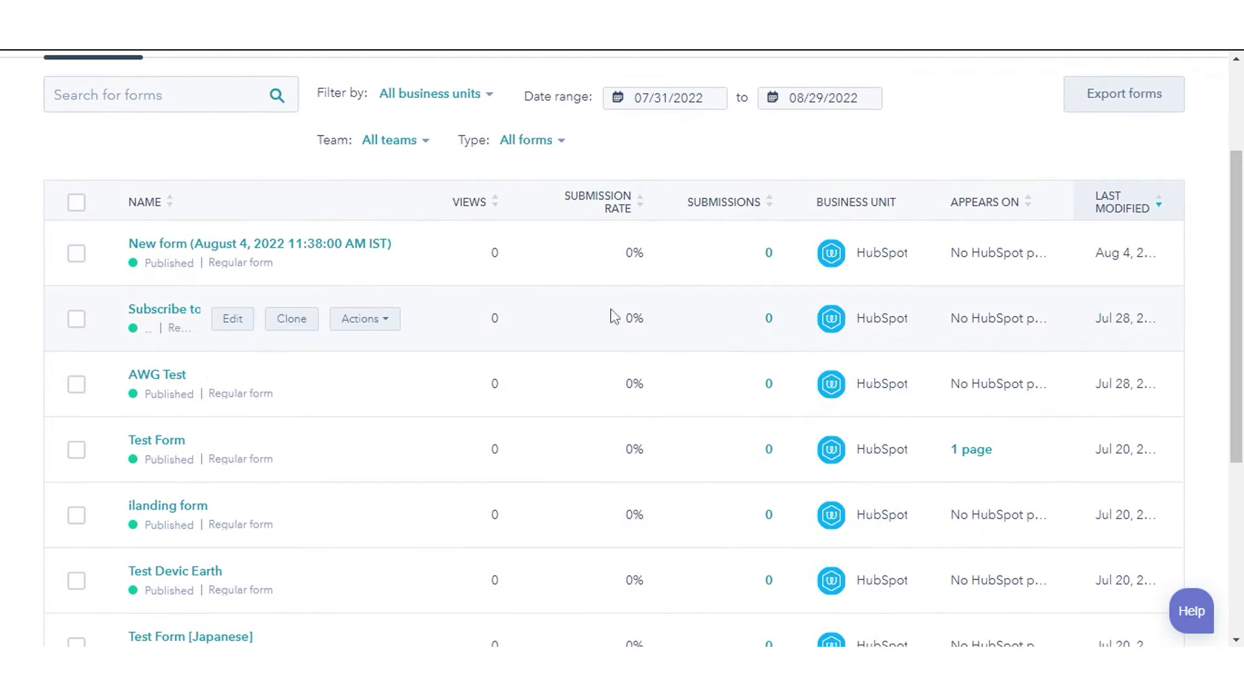
left_click(379, 320)
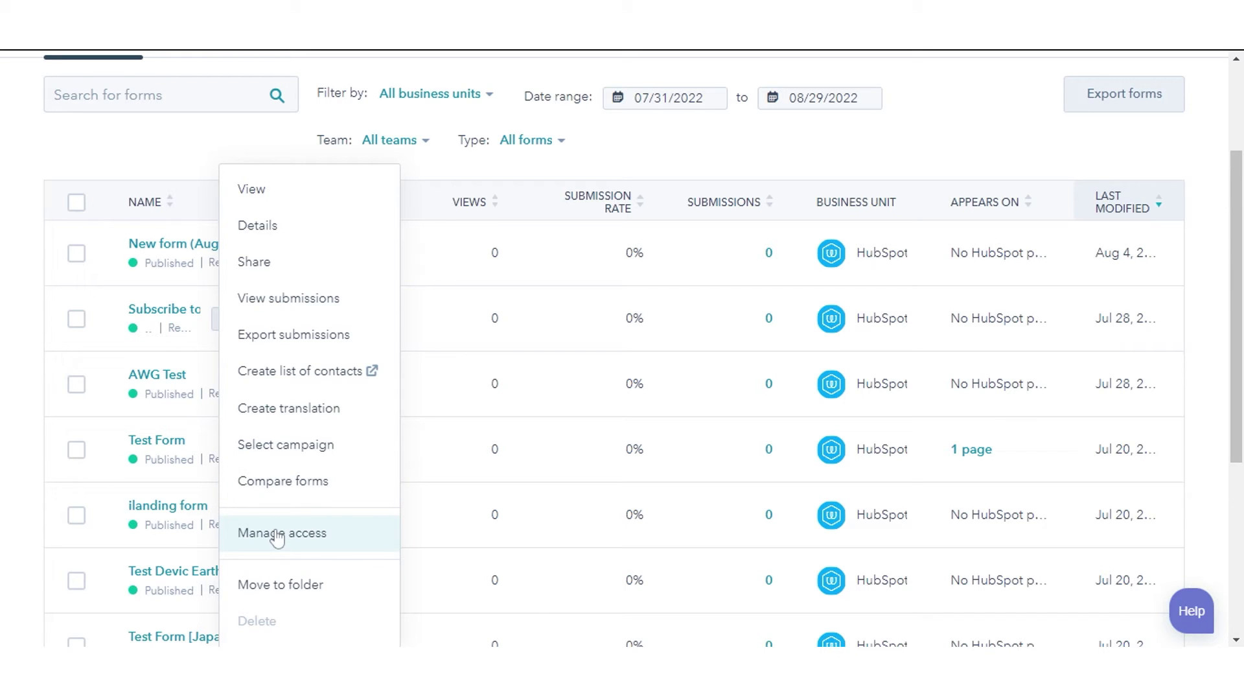
left_click(6, 397)
mouse_move(234, 319)
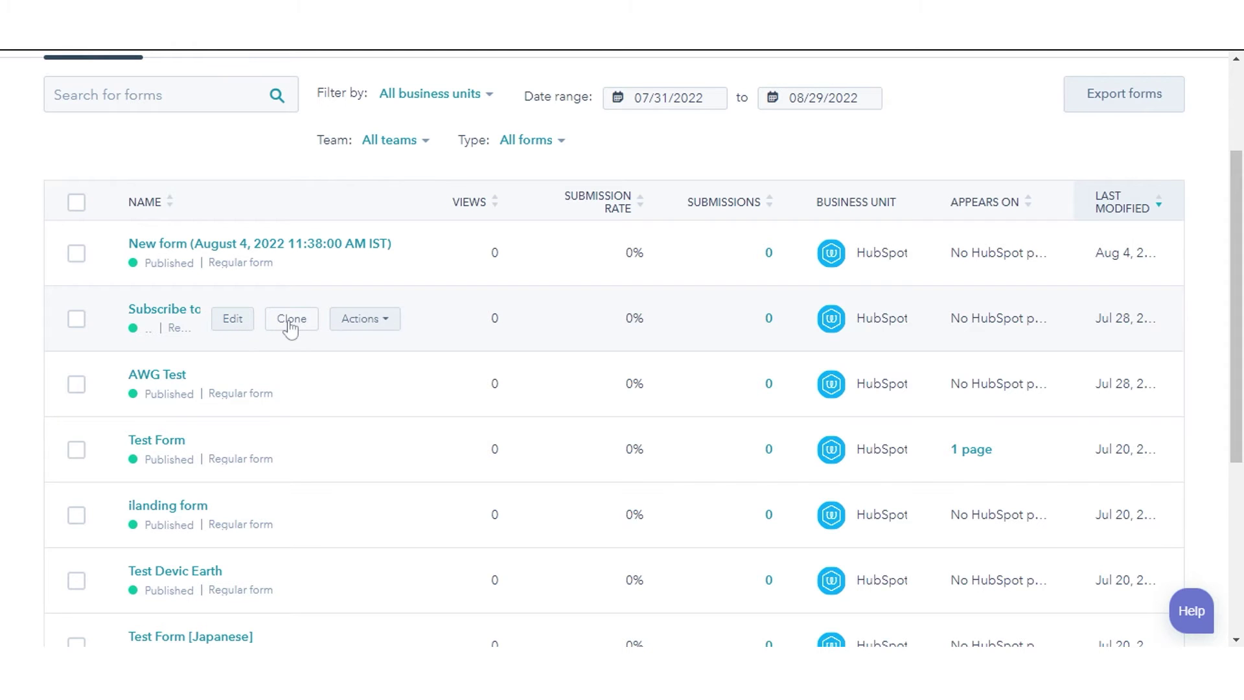
scroll(290, 328, "up", 3)
Switch to the Analyze tab and check the reporting start date without changing the range
left_click(198, 204)
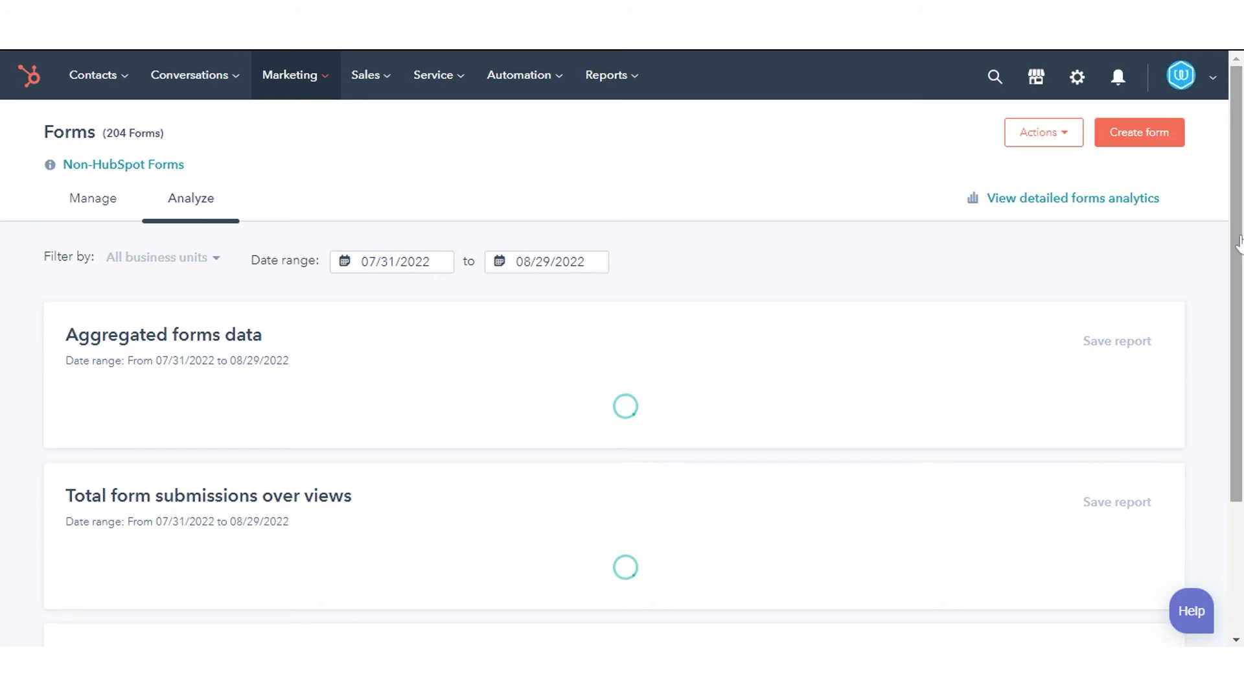
scroll(1240, 234, "down", 2)
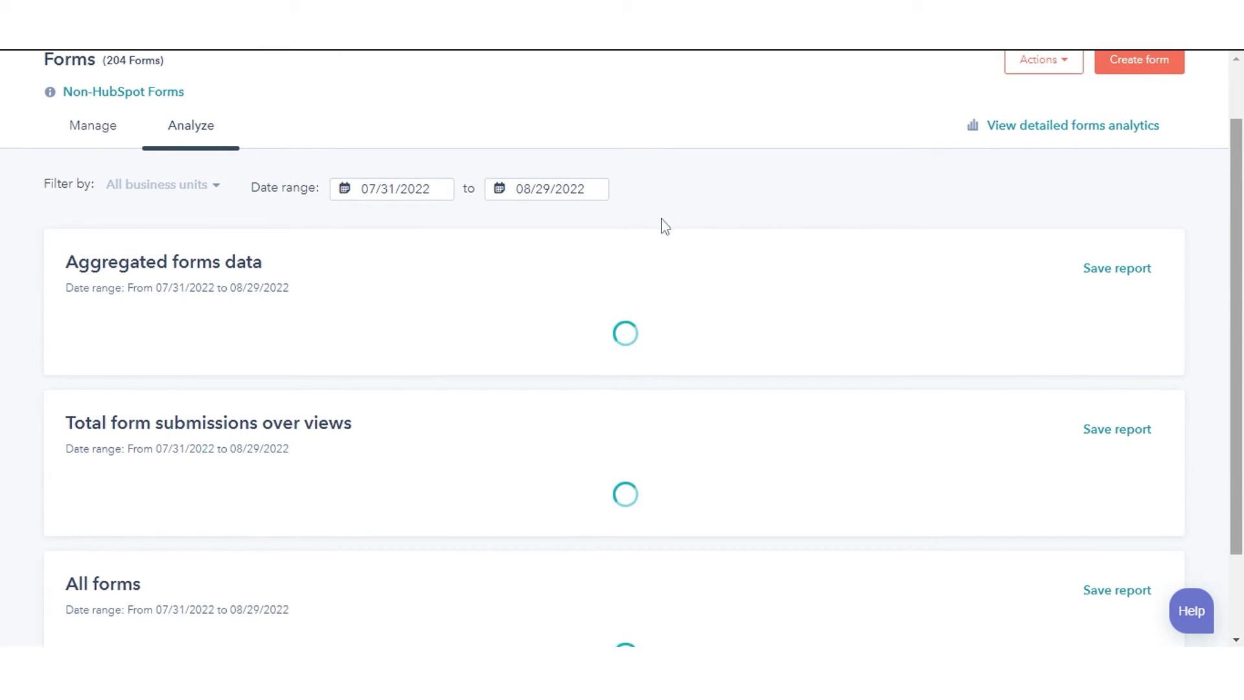
left_click(392, 188)
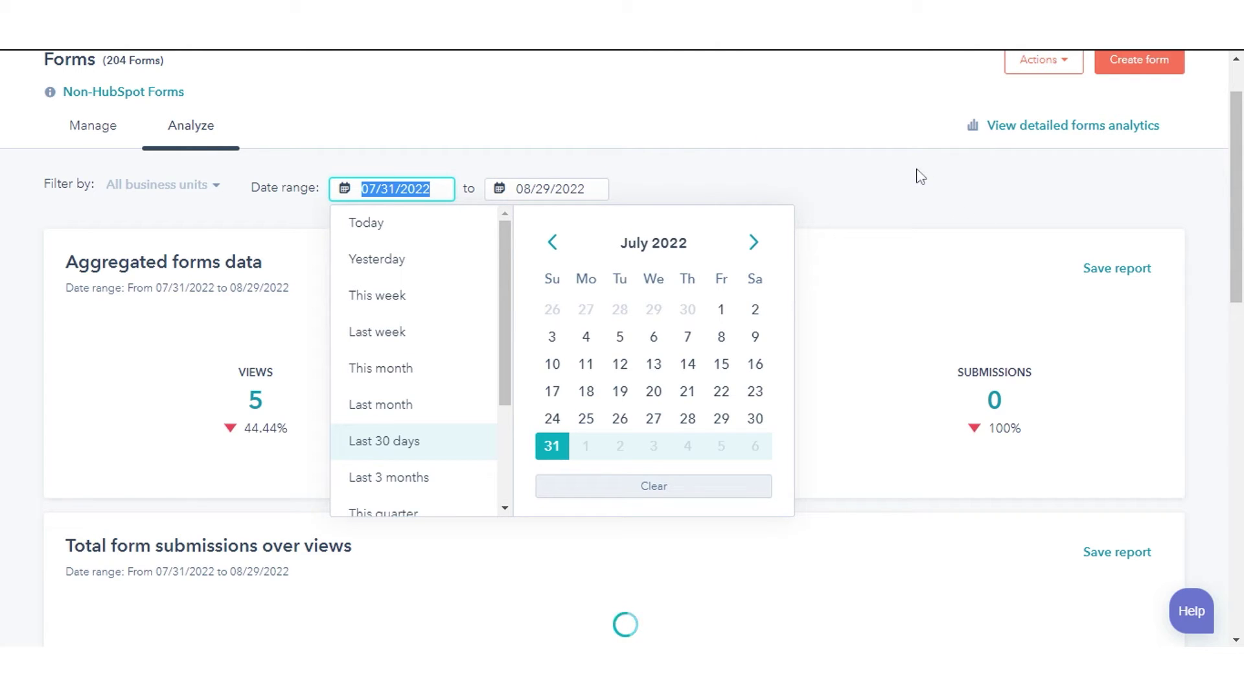
key("Tab")
left_click(653, 499)
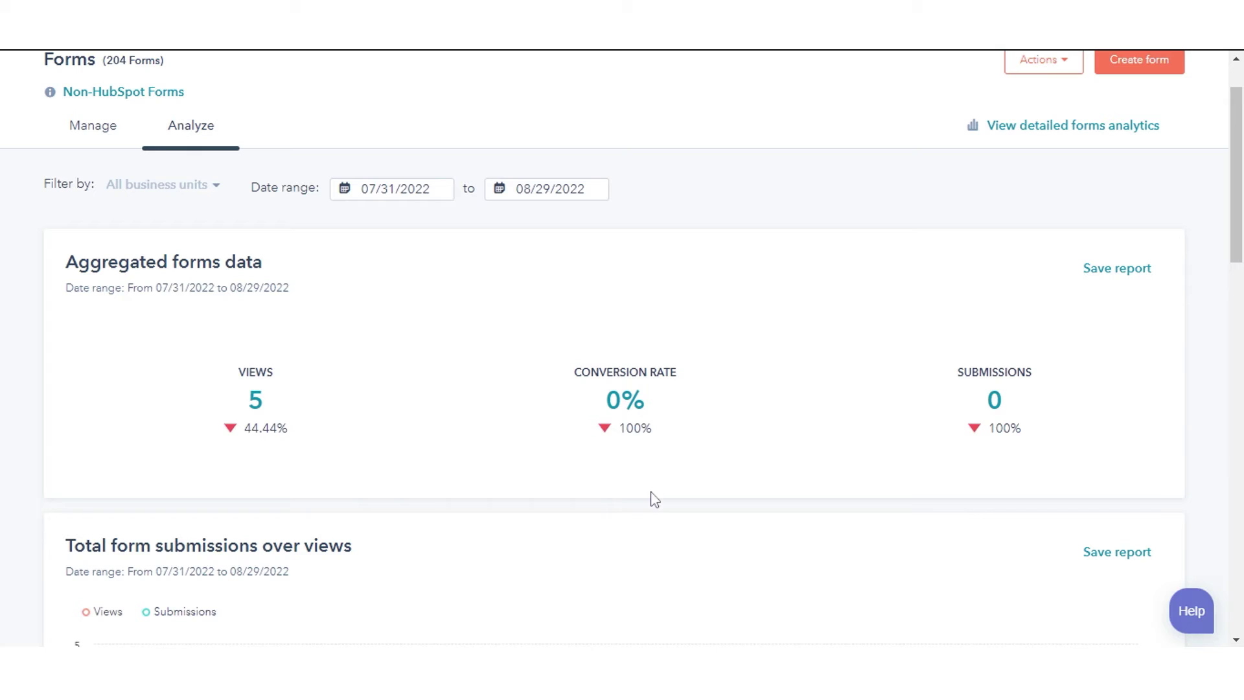
Highlight the views, conversion rate and submissions metrics, scroll the chart, then return to Manage
left_click_drag(284, 382, 246, 373)
double_click(610, 372)
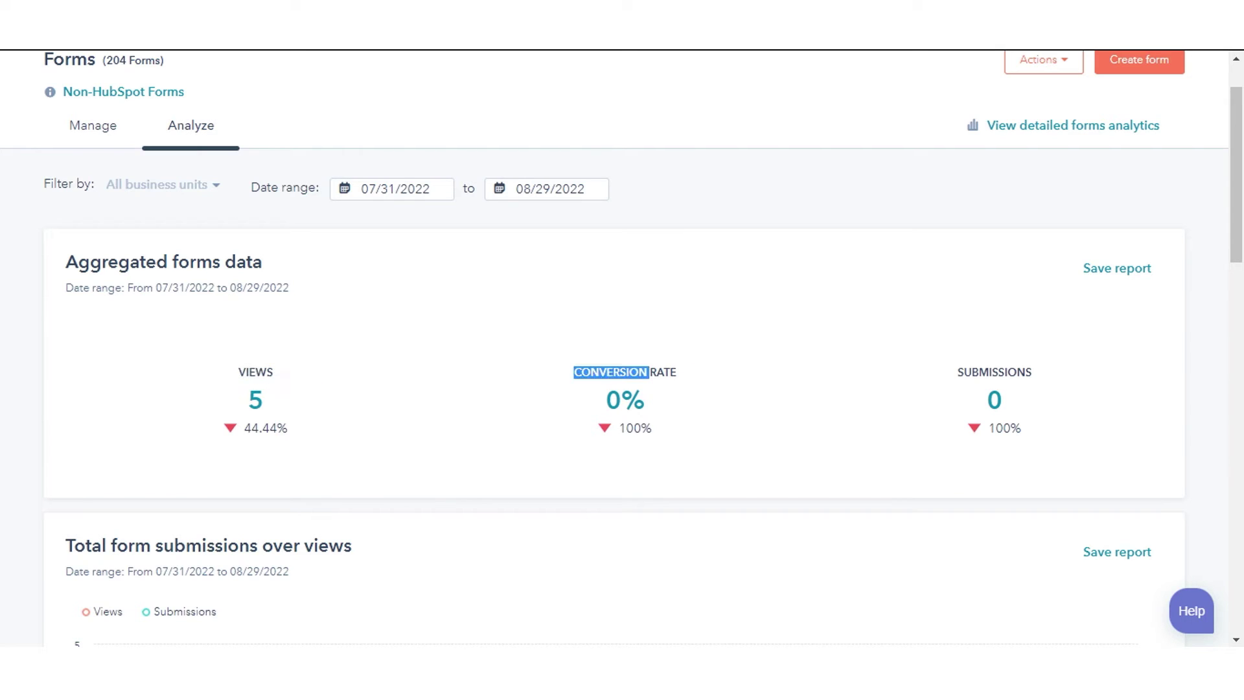
double_click(1008, 371)
scroll(1217, 262, "down", 1)
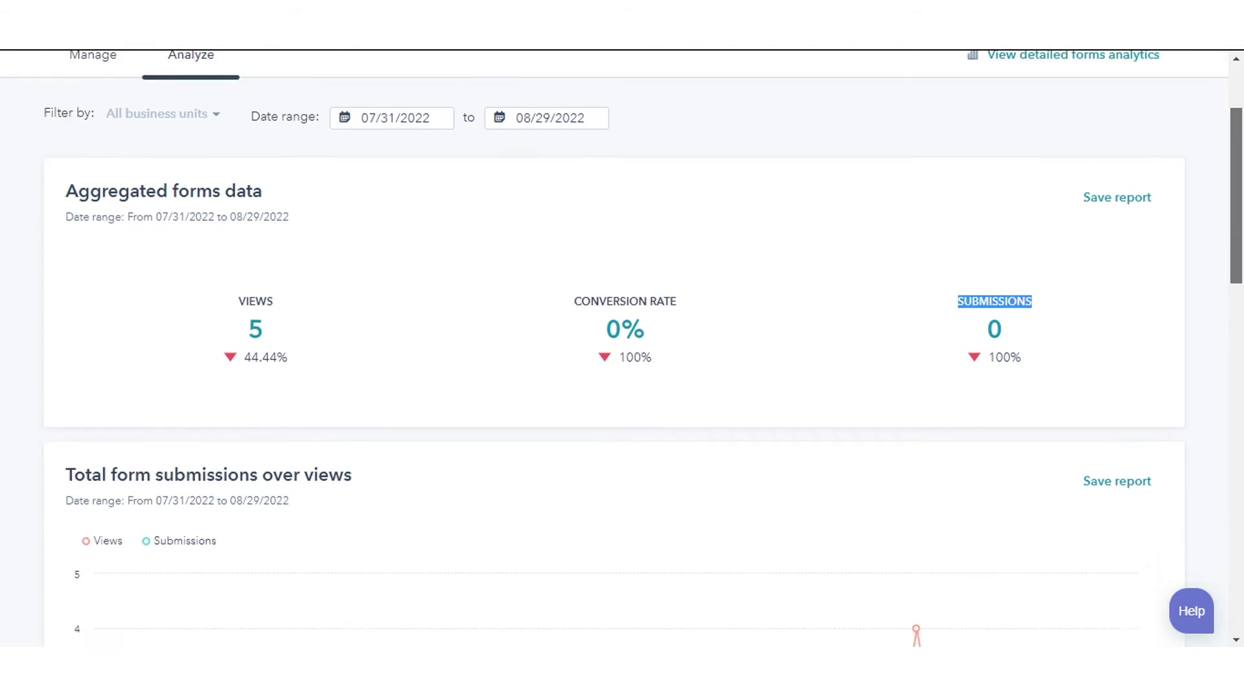
scroll(622, 350, "down", 7)
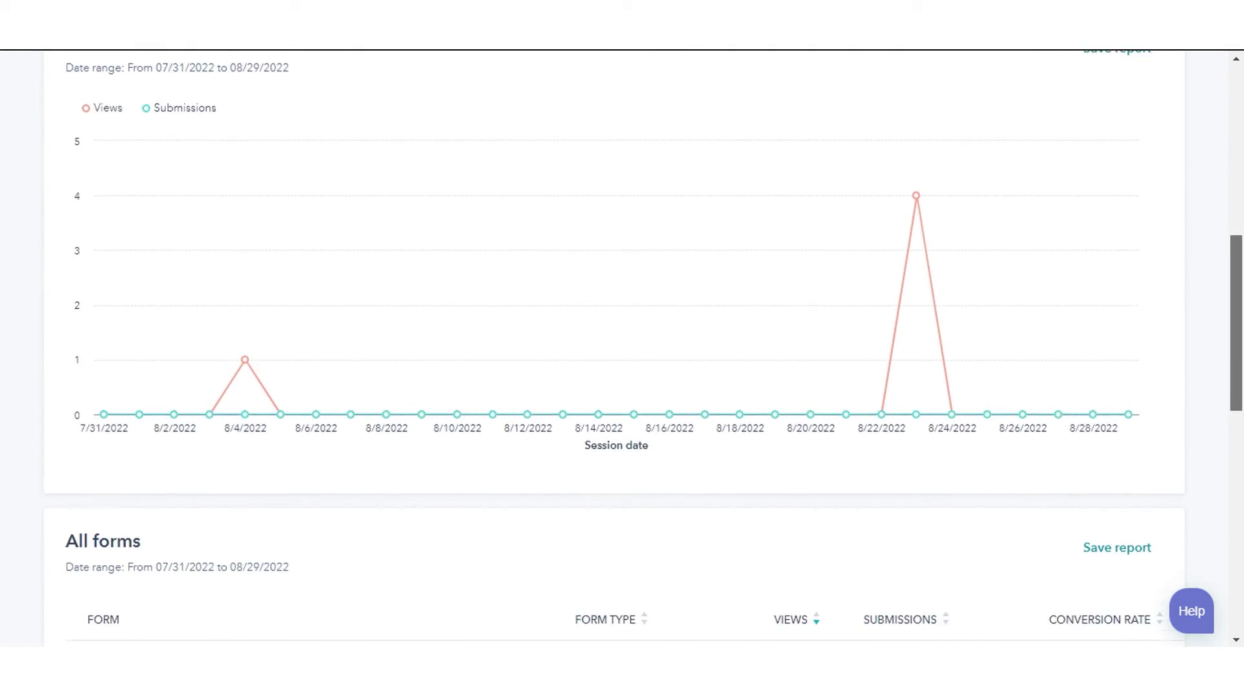
scroll(1237, 389, "down", 5)
left_click_drag(1238, 467, 1242, 191)
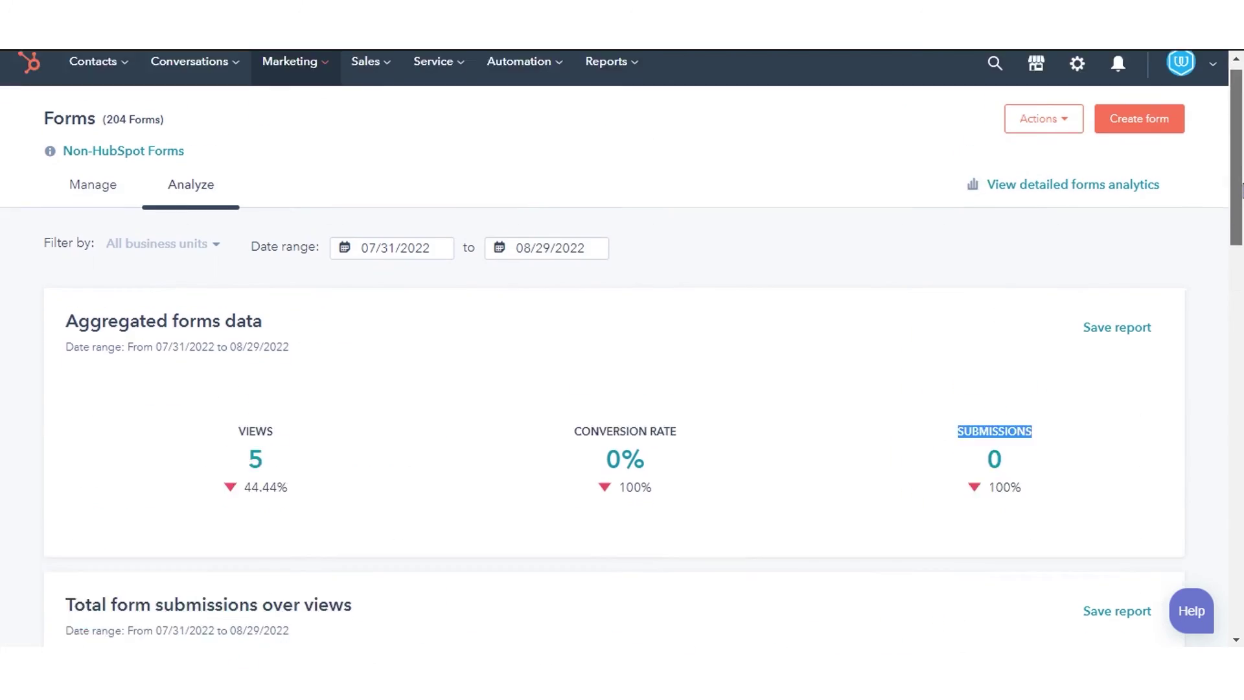
scroll(610, 228, "up", 1)
left_click(100, 214)
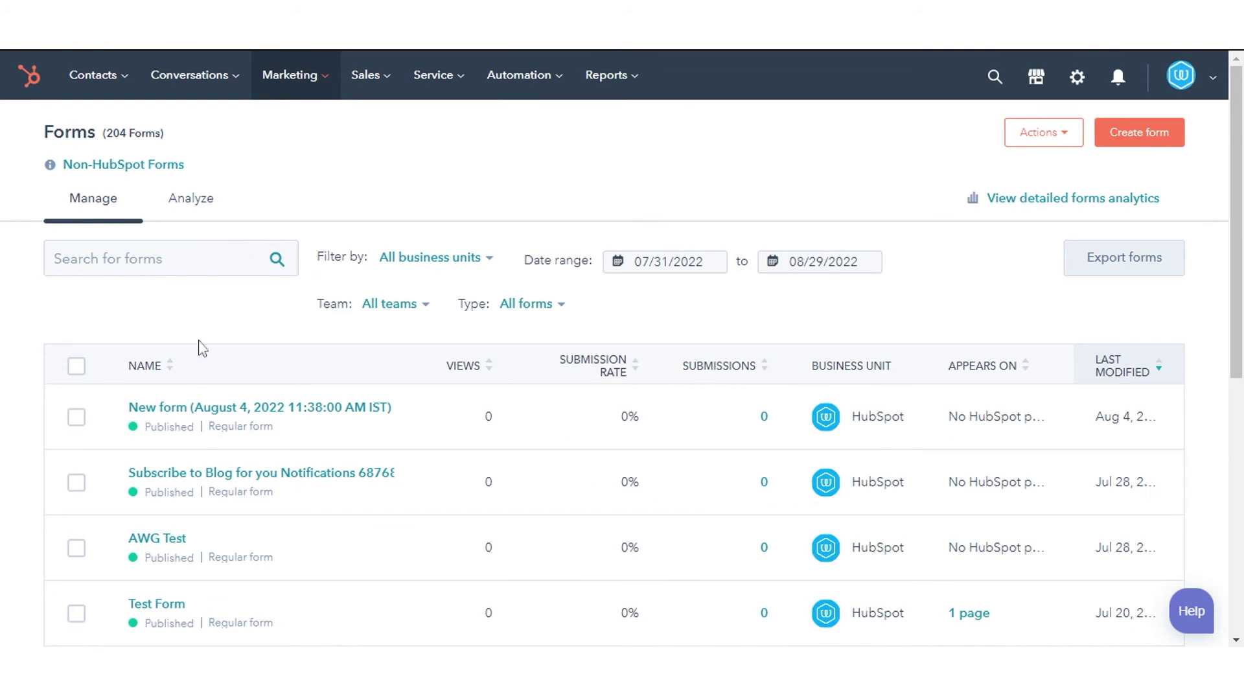
Open the Subscribe to Blog for you Notifications form's Performance report, leaving the 07/31–08/29/2022 range unchanged
left_click(168, 485)
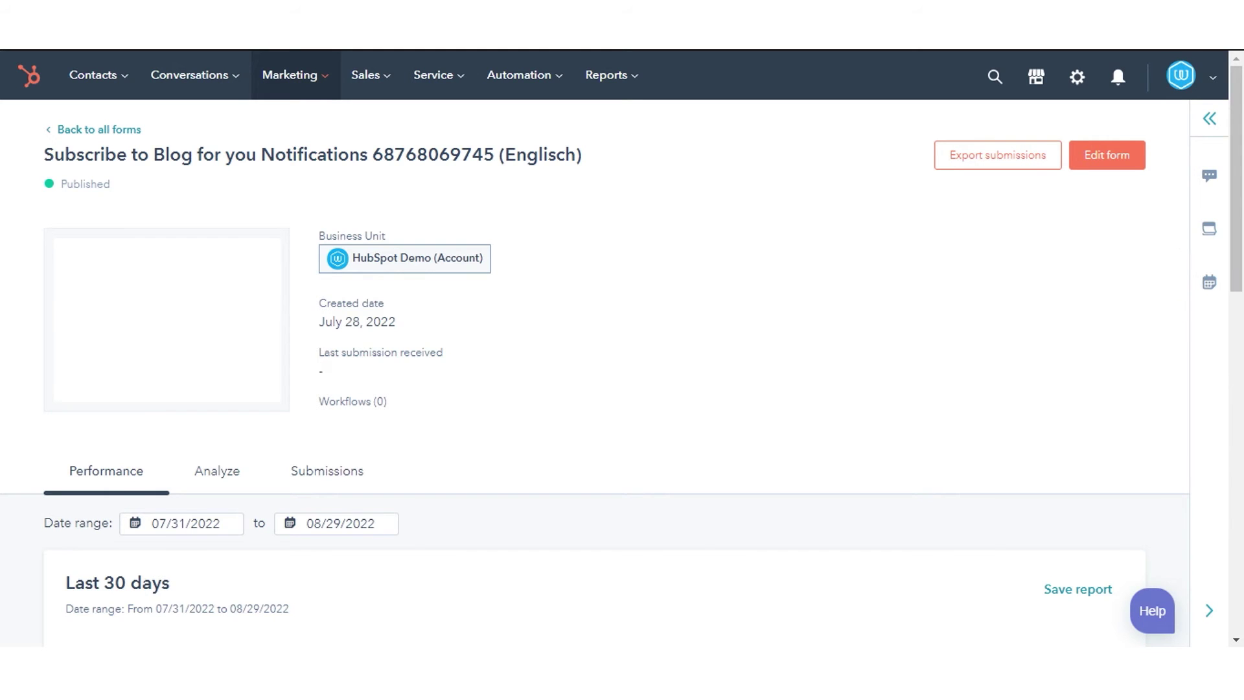
scroll(595, 348, "down", 4)
scroll(595, 348, "down", 2)
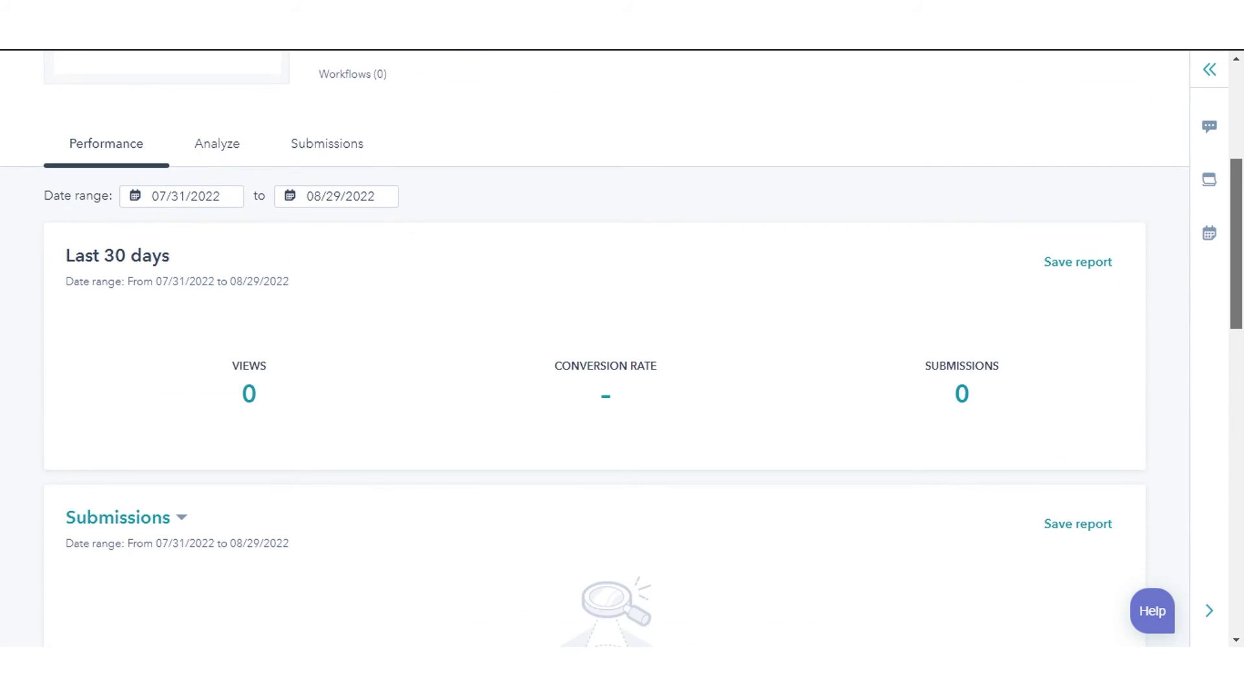
scroll(1240, 340, "down", 8)
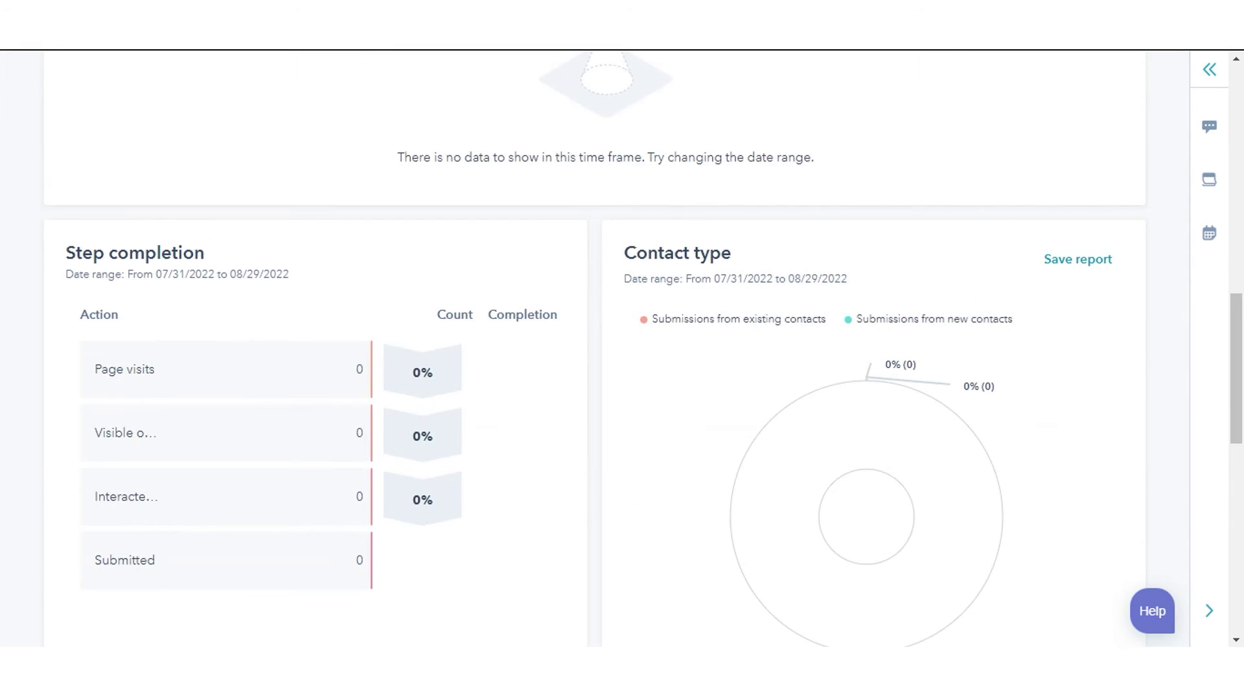
left_click_drag(1240, 341, 1231, 170)
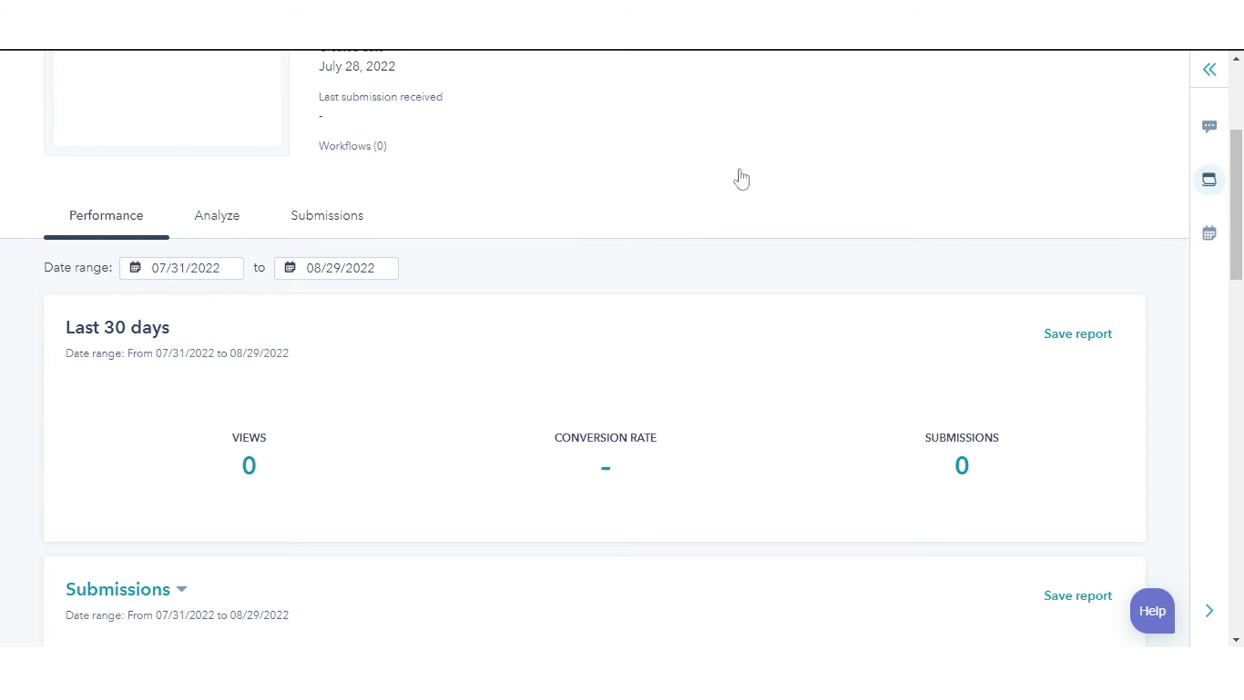
left_click(185, 267)
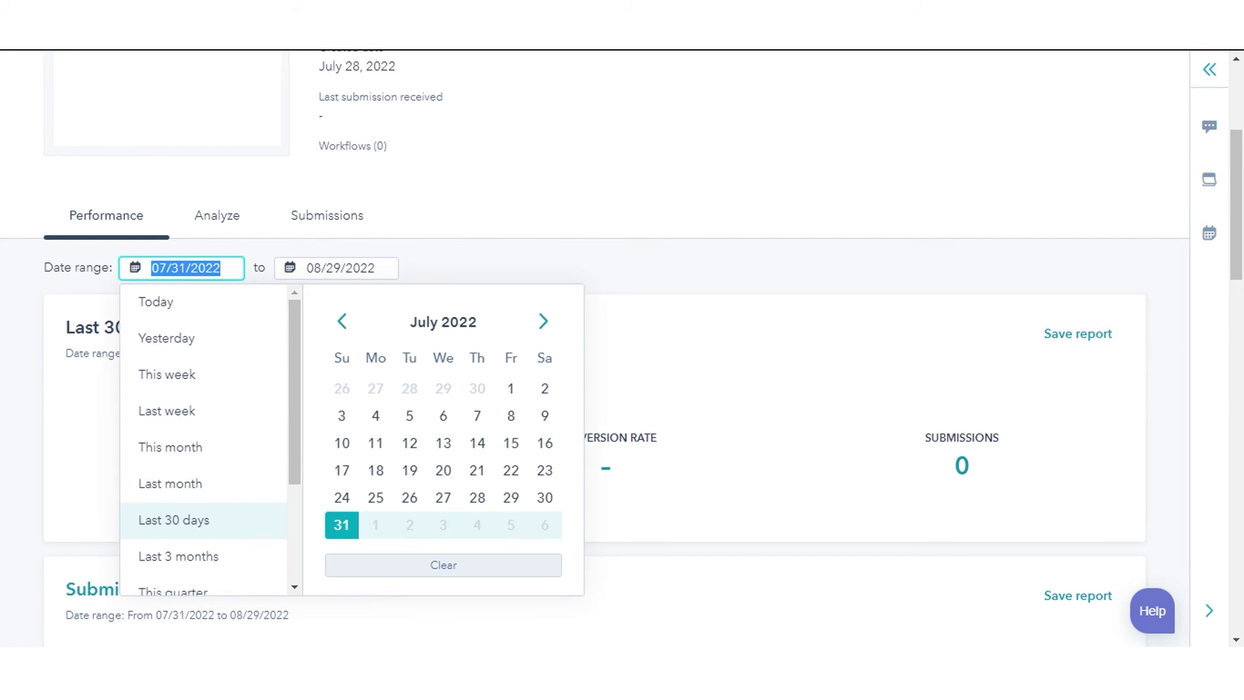
left_click(472, 192)
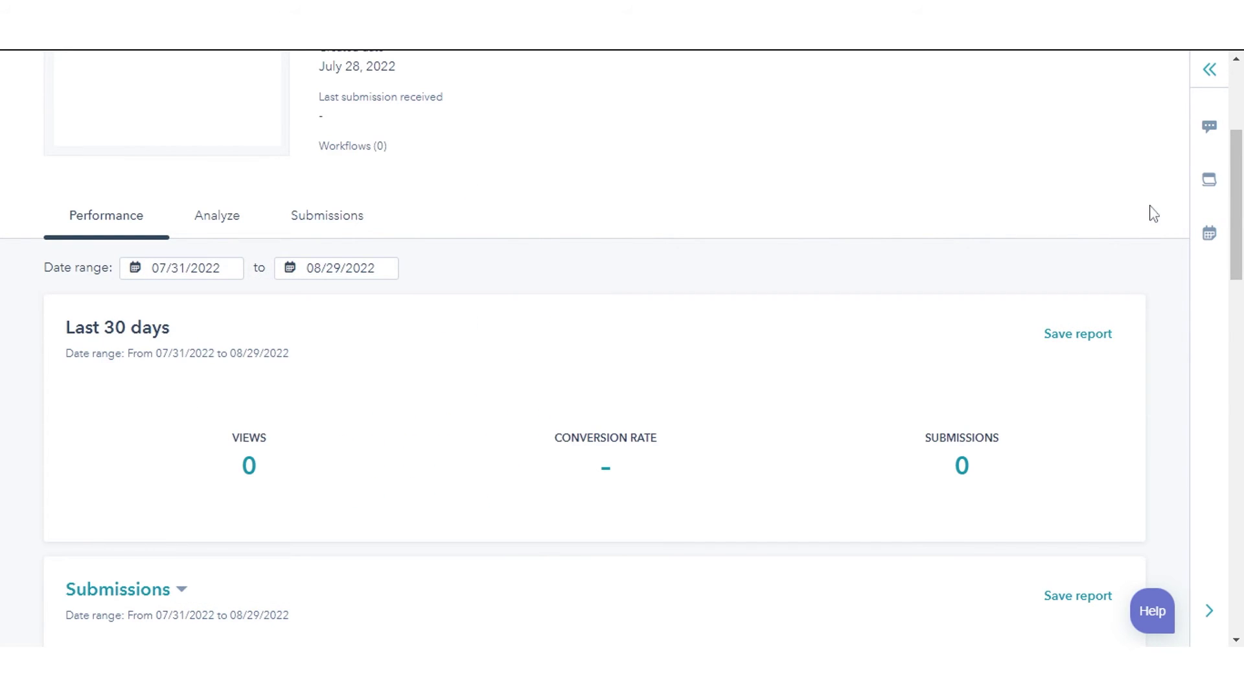
left_click_drag(1237, 218, 1237, 416)
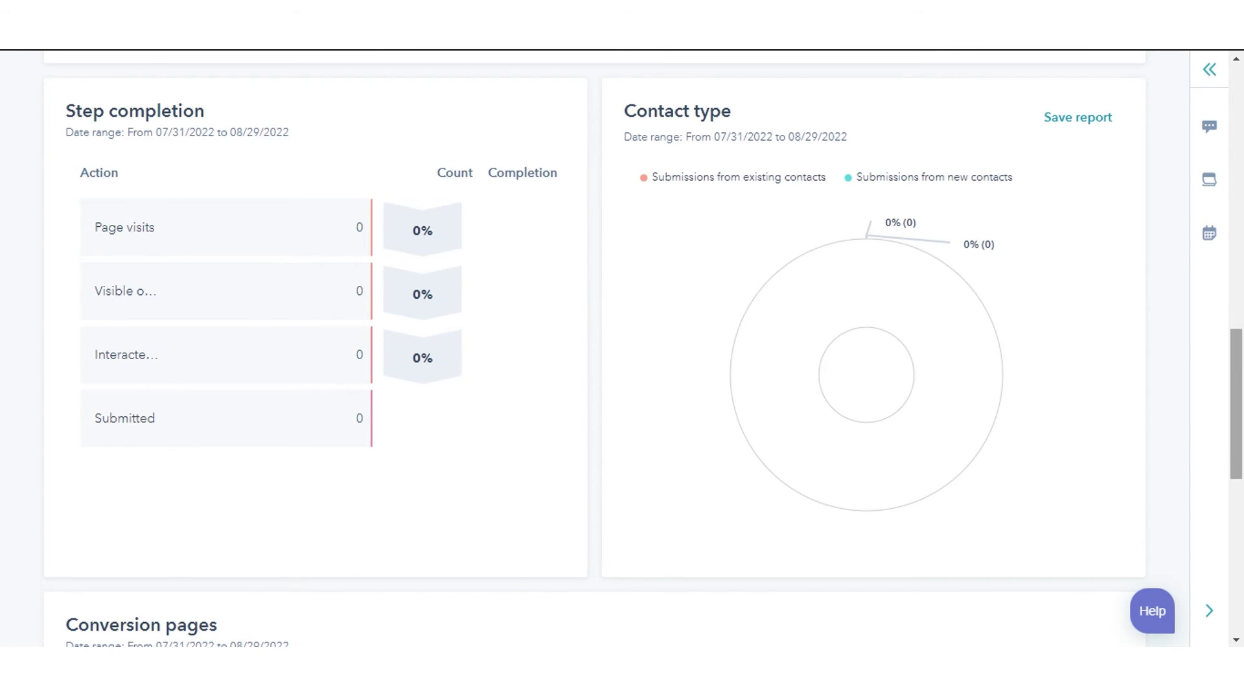
left_click_drag(1236, 402, 1237, 517)
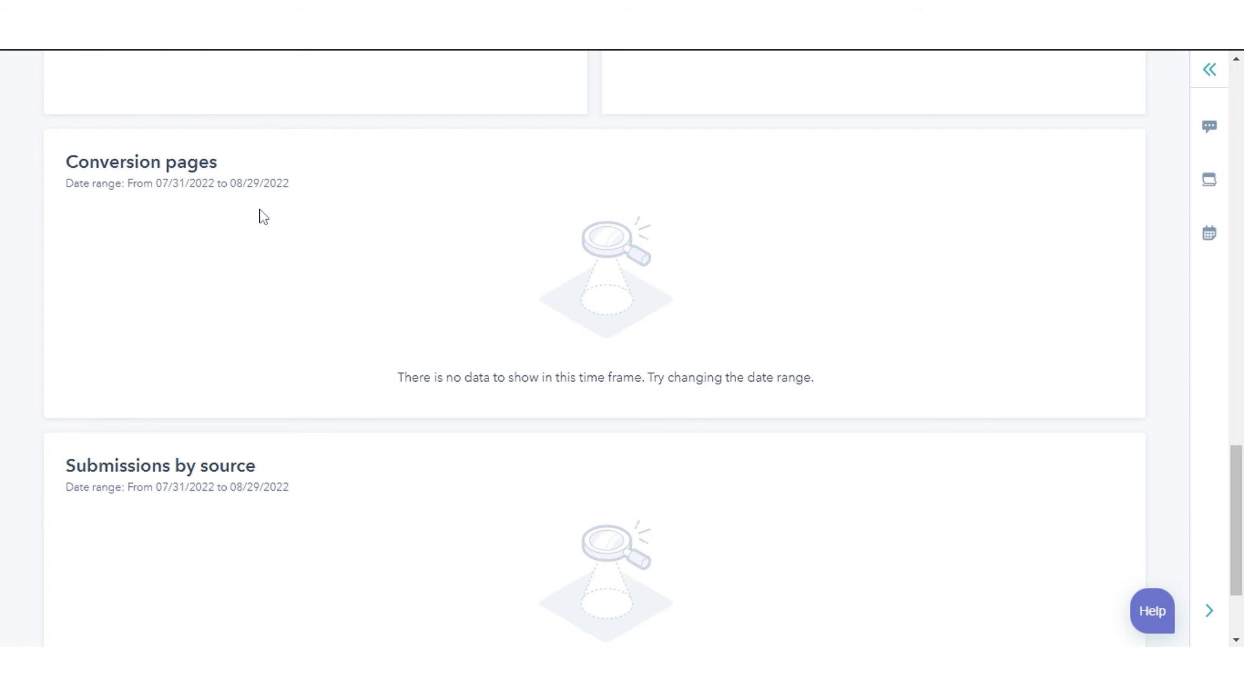
left_click_drag(1236, 519, 1236, 555)
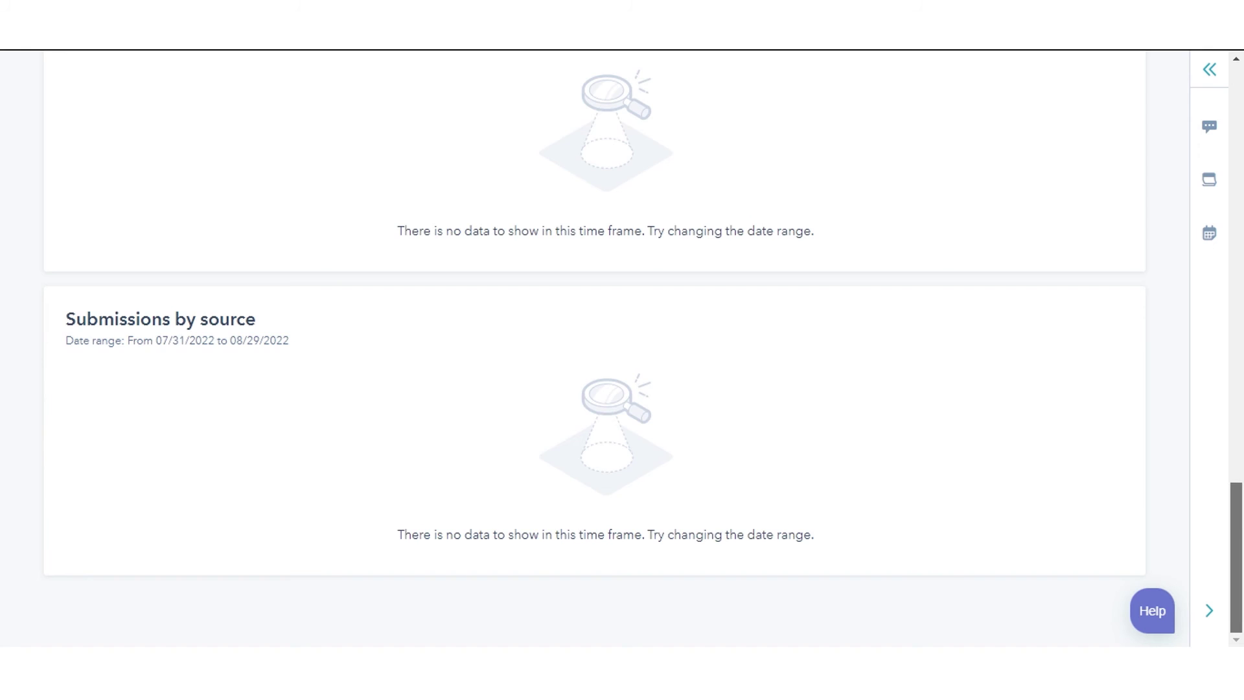
left_click(1235, 271)
Show the form's Analyze view down to the empty Overall responses for Email and Notification Frequency
left_click(1235, 271)
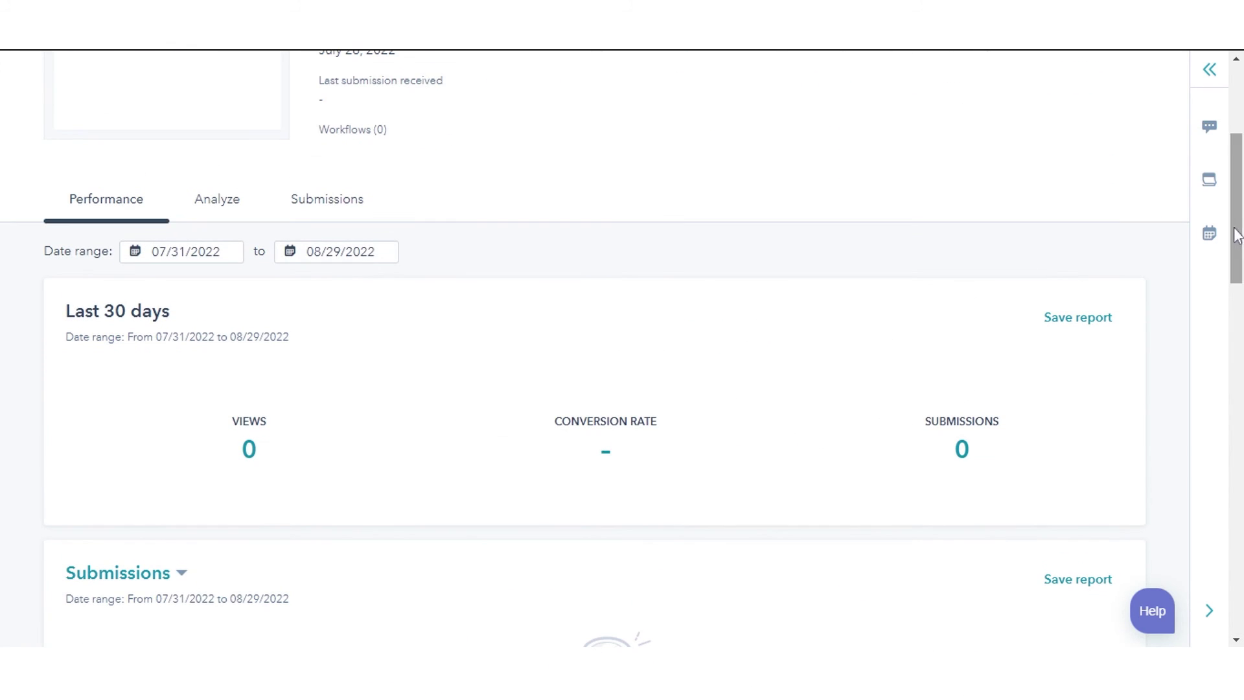
left_click(246, 206)
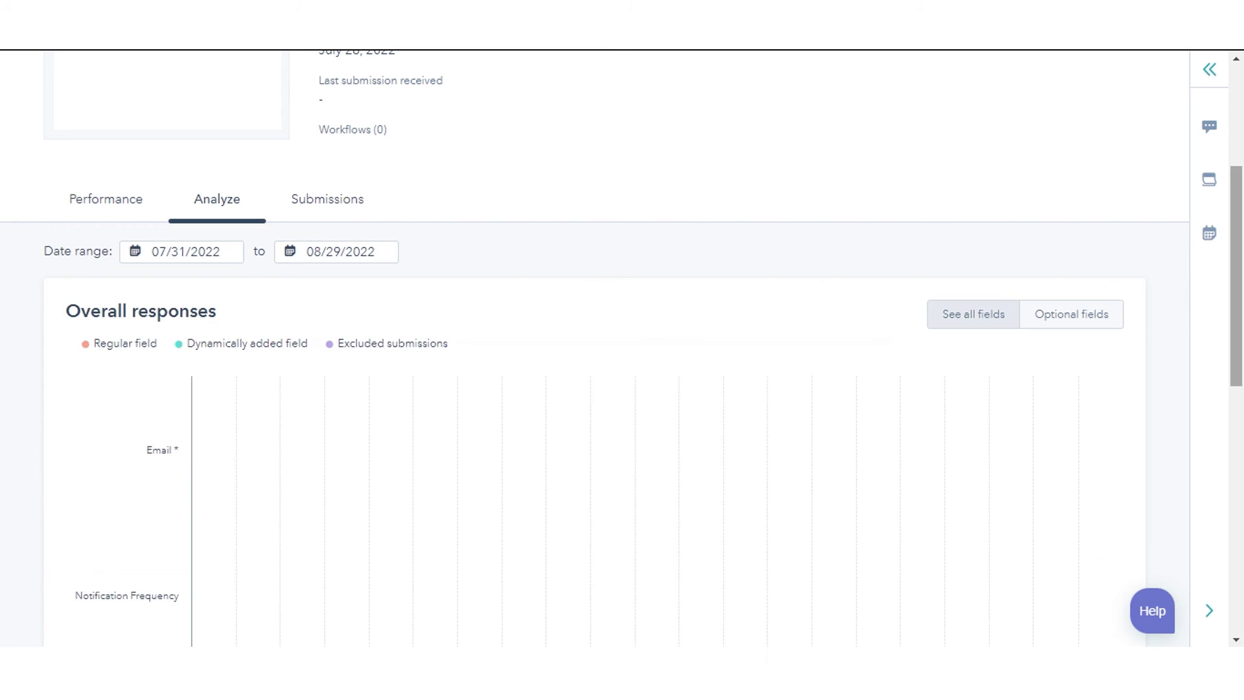
scroll(594, 353, "down", 2)
scroll(595, 353, "down", 1)
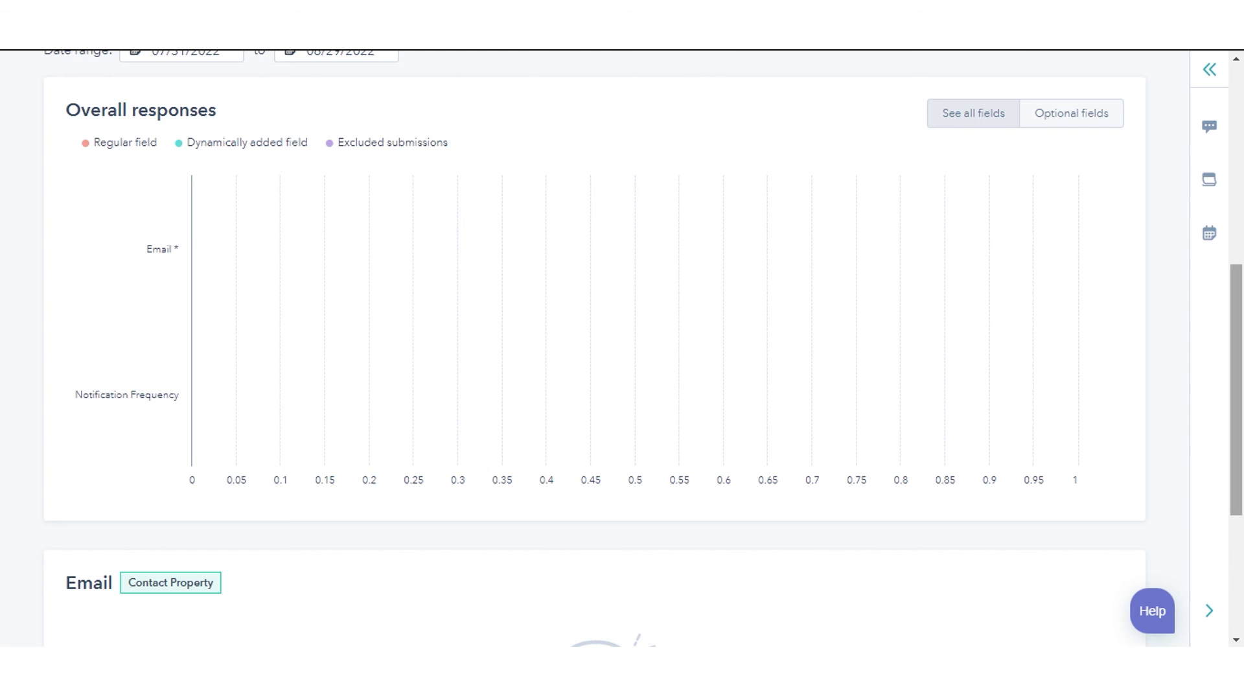
left_click_drag(1236, 389, 1237, 186)
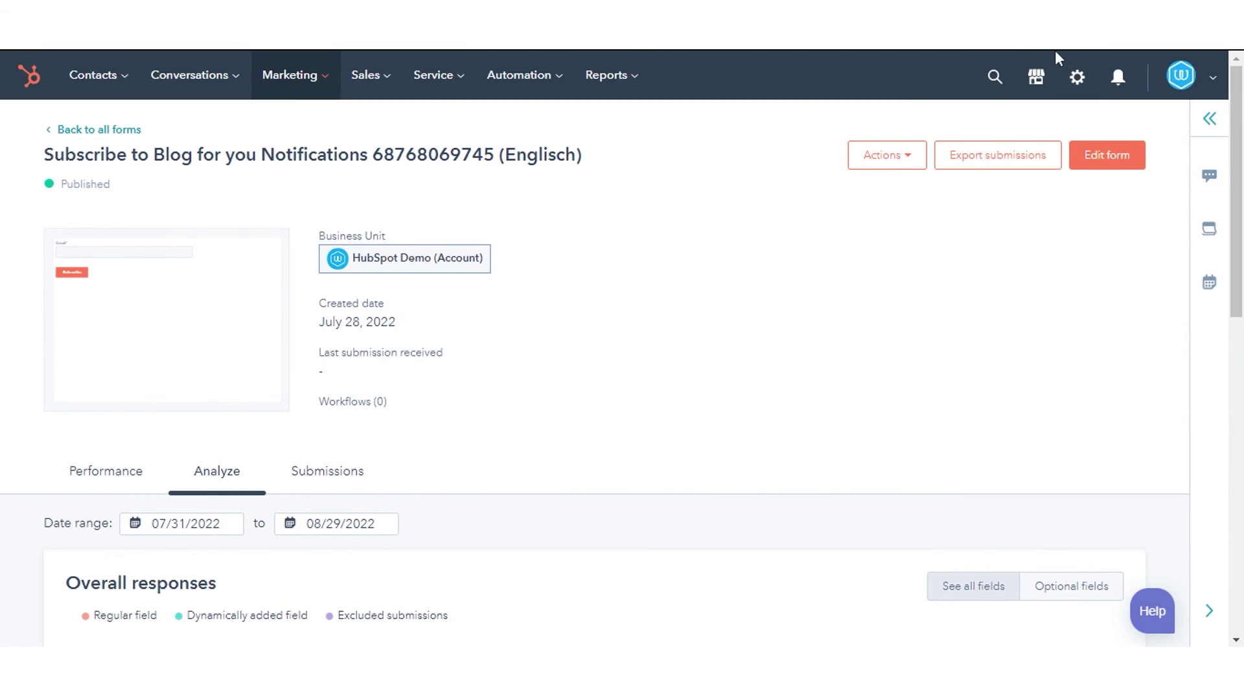